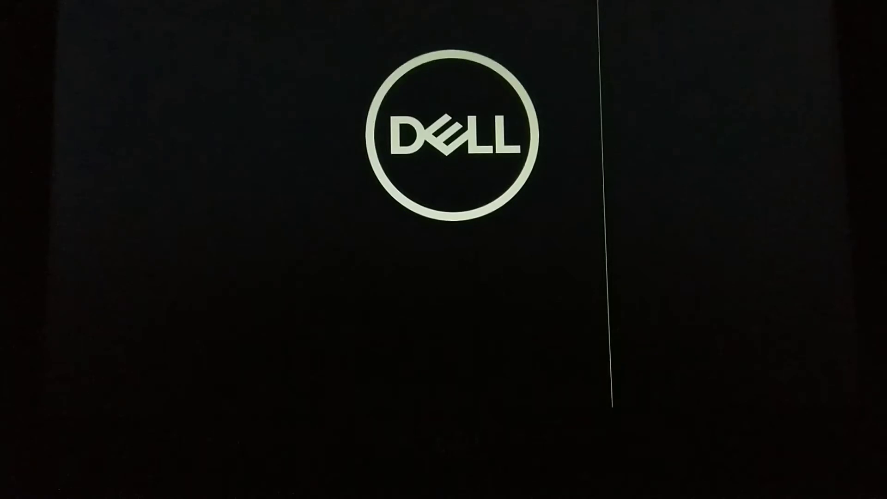
Enter Dell BIOS Setup with F2 while the Dell logo shows at power-on.
key(F2)
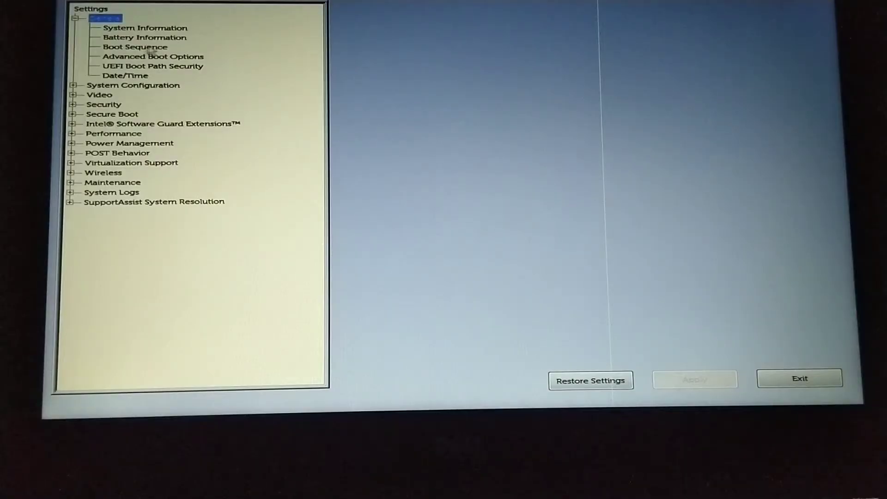
In Boot Sequence, move UEFI: SanDisk, Partition 1 above Windows Boot Manager.
click(144, 49)
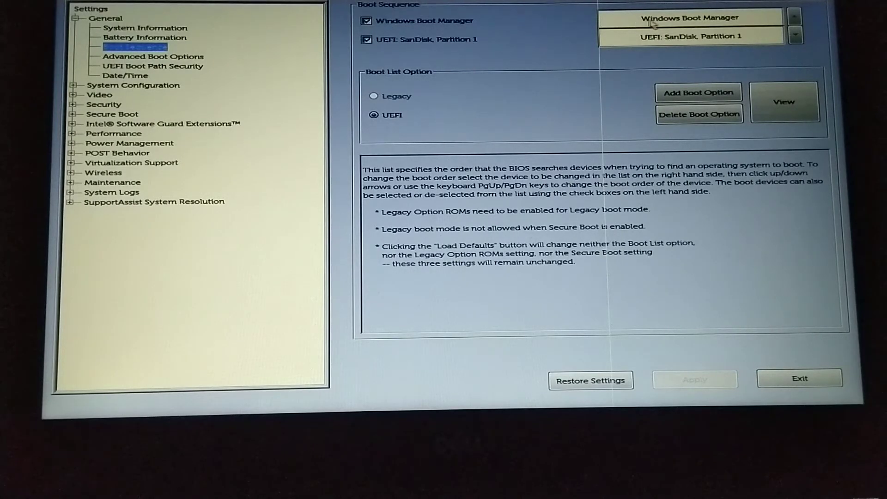
click(626, 40)
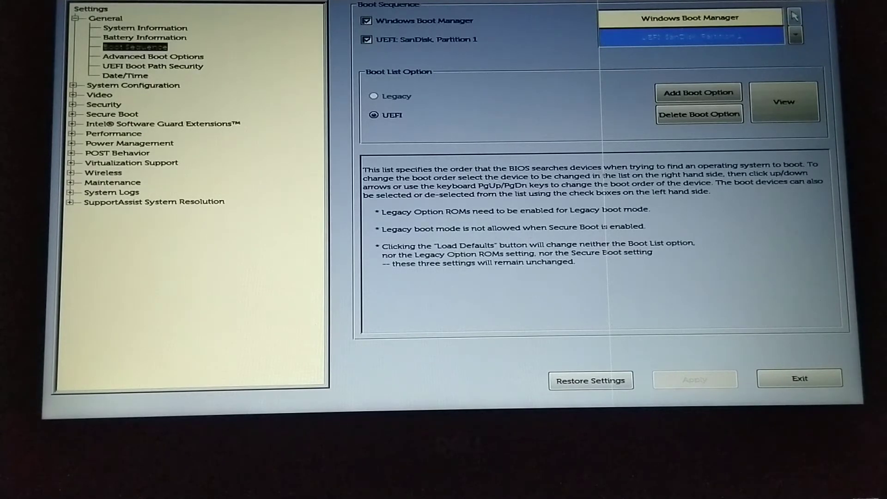
click(794, 17)
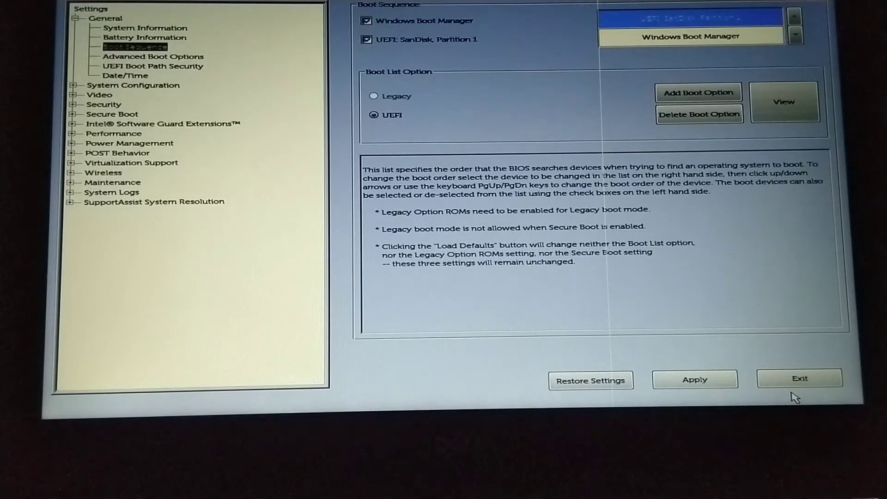
Apply the new boot order, also saving it as Custom User Settings.
click(697, 382)
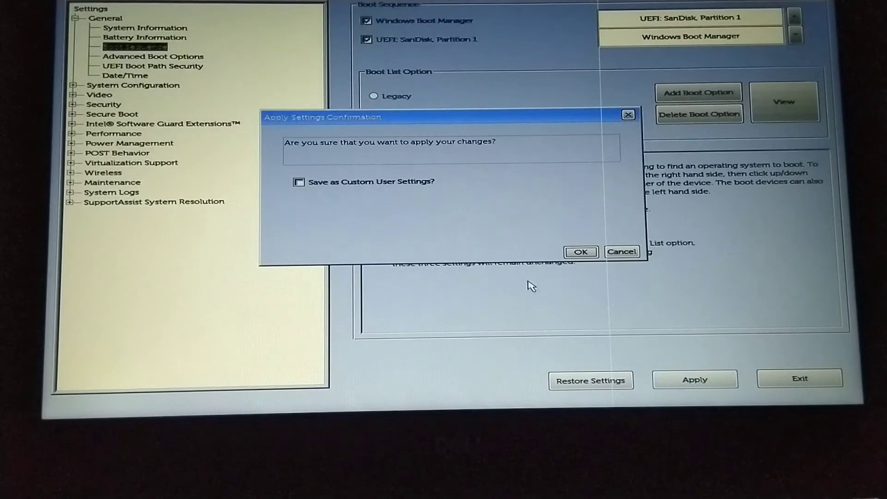
click(399, 185)
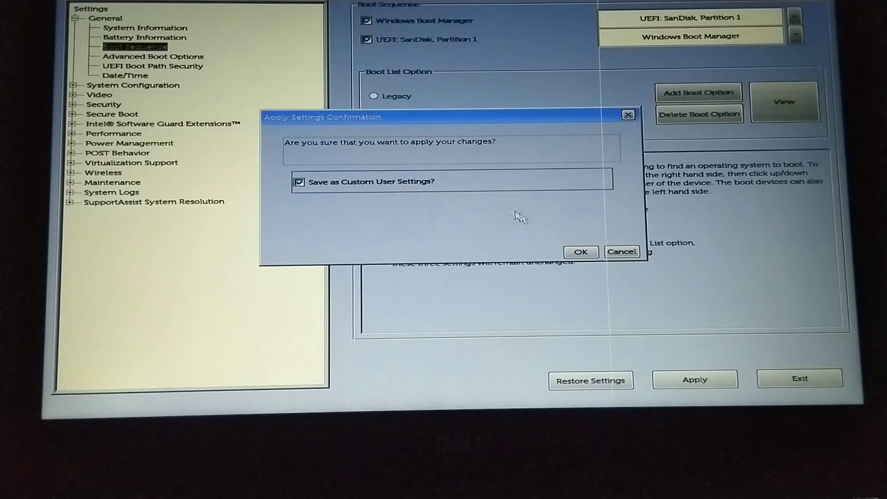
click(581, 252)
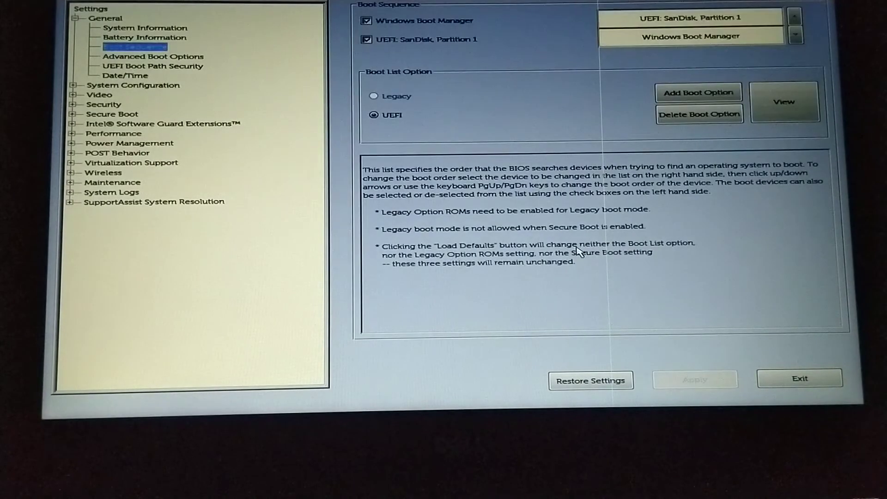